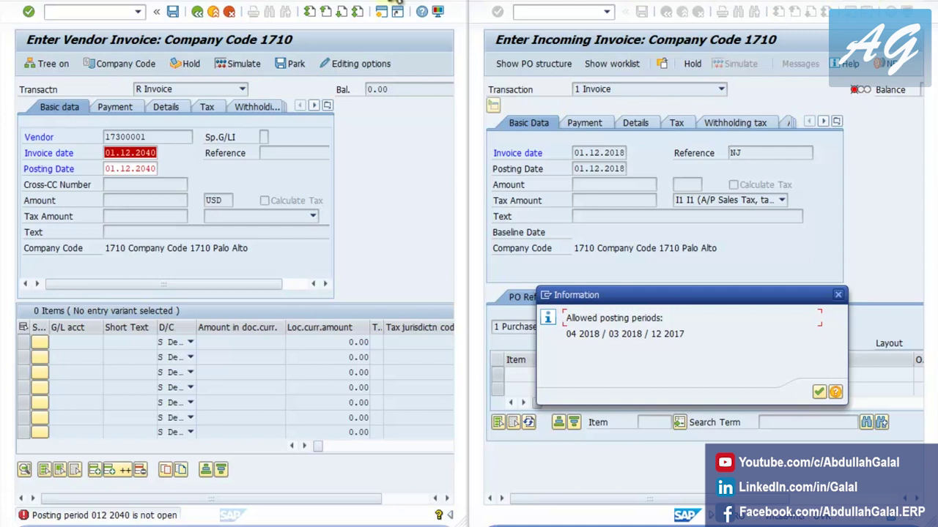
# Open the long text for error F5201 and highlight its mention of posting period variant 1710
pyautogui.click(159, 424)
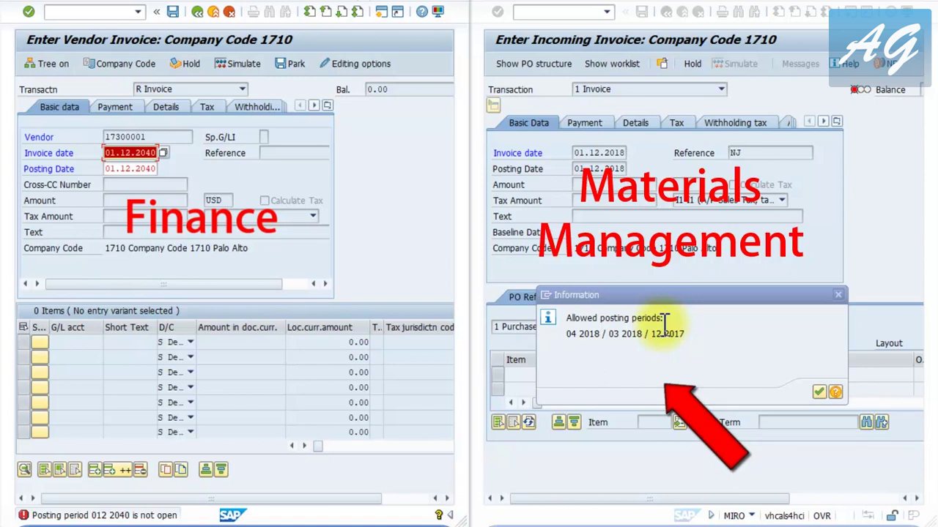
pyautogui.click(773, 256)
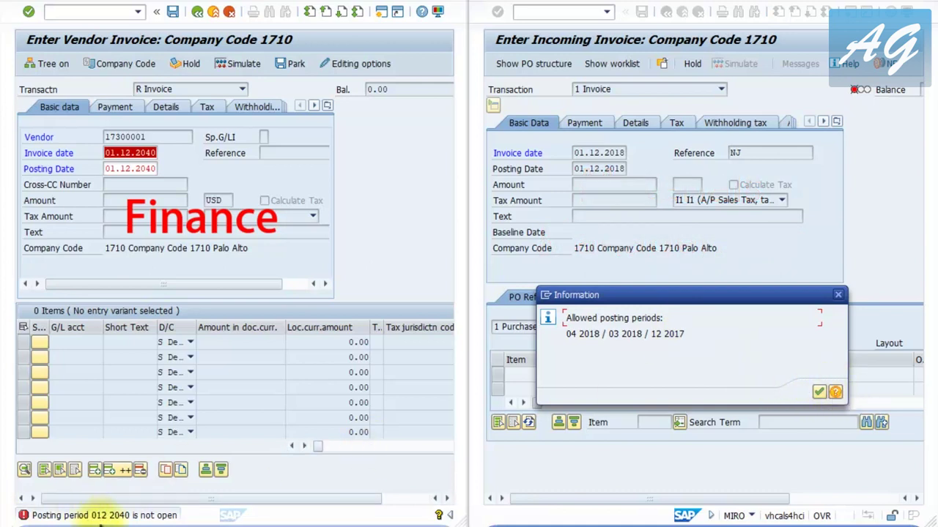
pyautogui.click(112, 515)
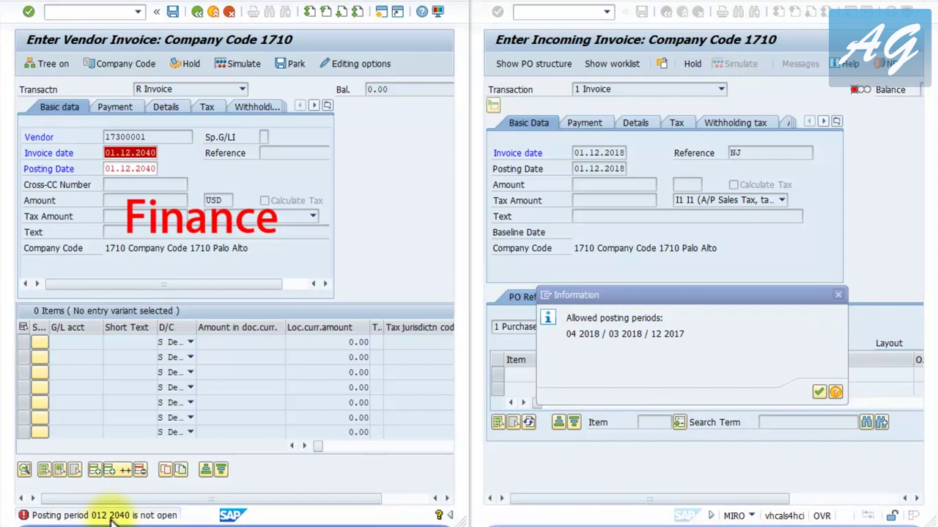
pyautogui.click(113, 516)
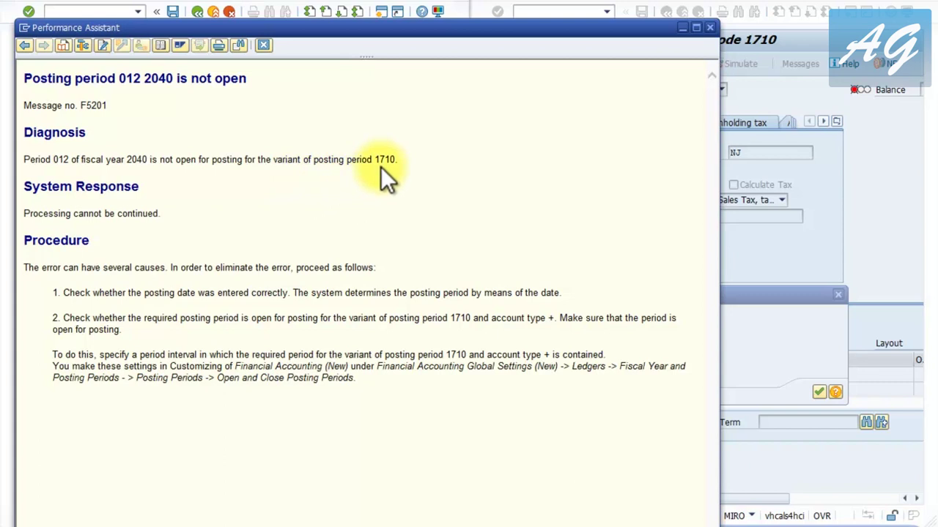
pyautogui.moveTo(393, 154); pyautogui.dragTo(293, 159)
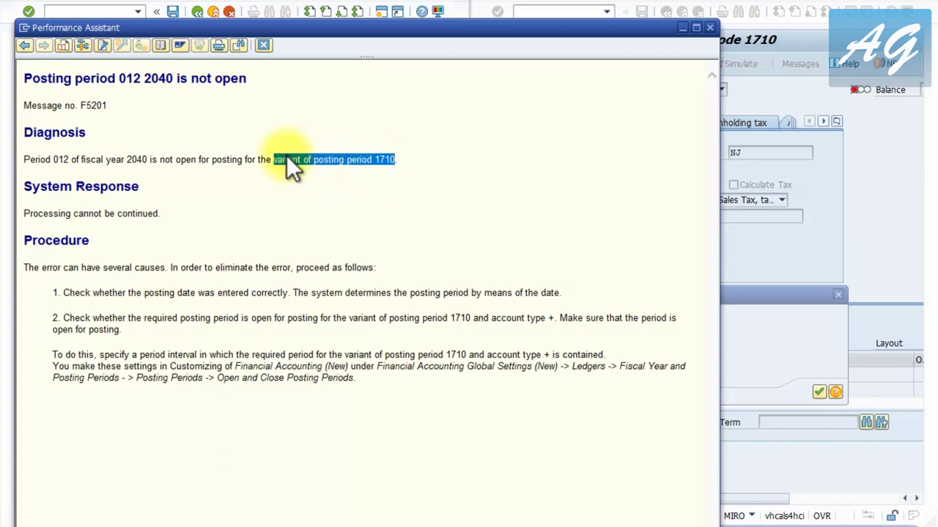
pyautogui.click(386, 164)
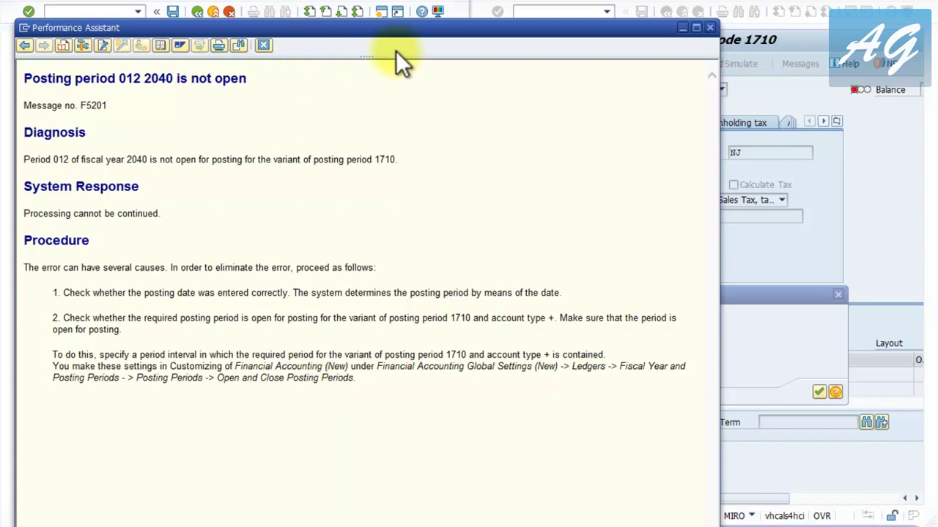
# Maximize the vendor invoice window and close the Performance Assistant error explanation
pyautogui.click(342, 4)
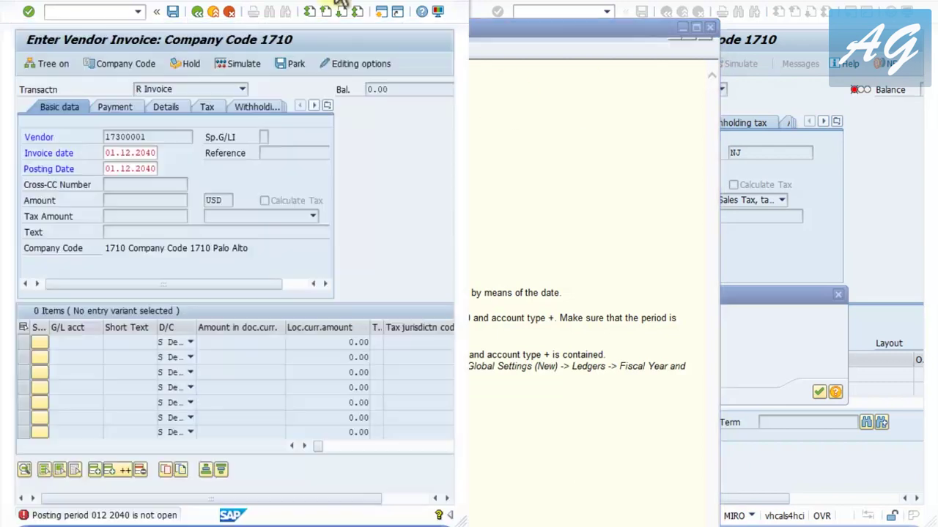
pyautogui.doubleClick(399, 6)
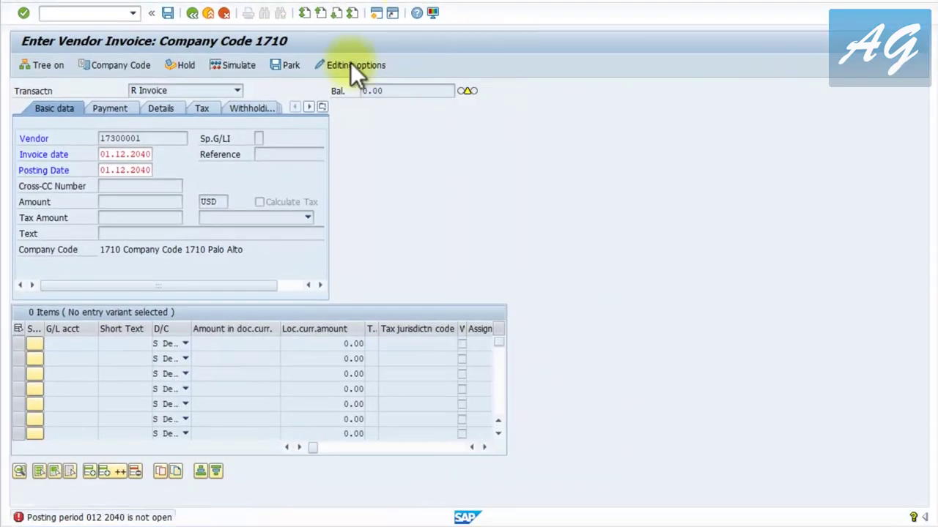
pyautogui.click(197, 324)
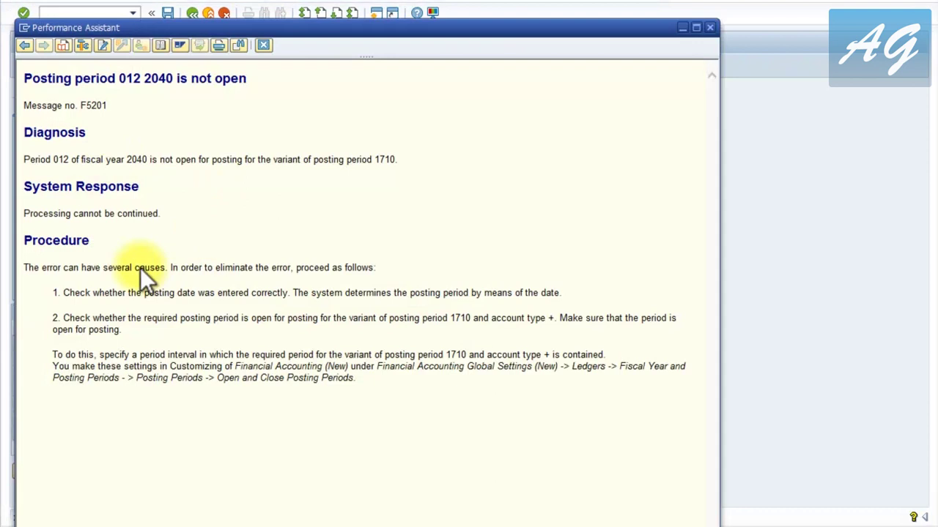
pyautogui.click(264, 45)
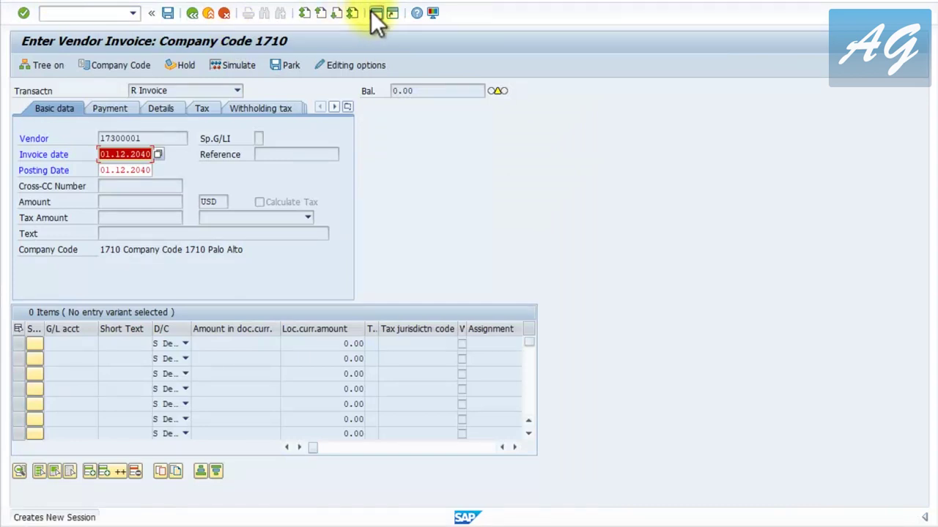
# Start transaction SPRO in a new session and open the SAP Reference IMG
pyautogui.click(372, 11)
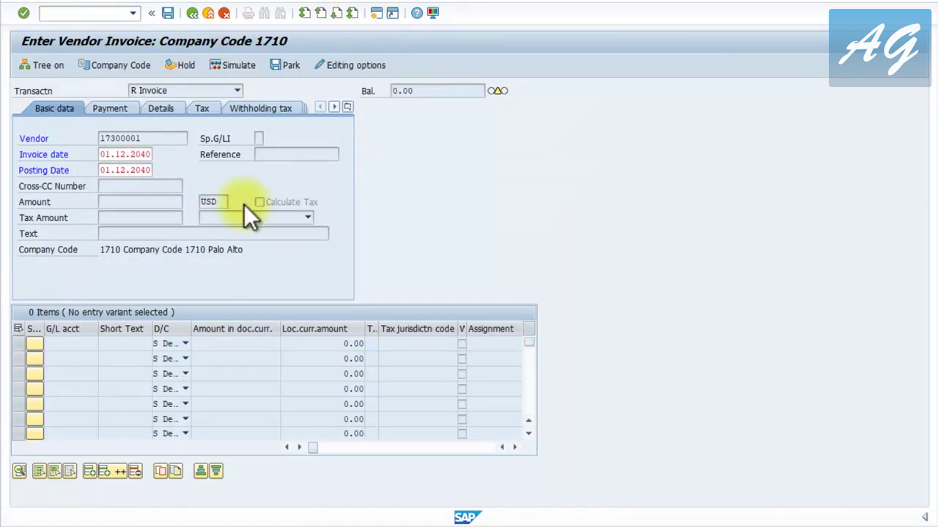
pyautogui.click(379, 14)
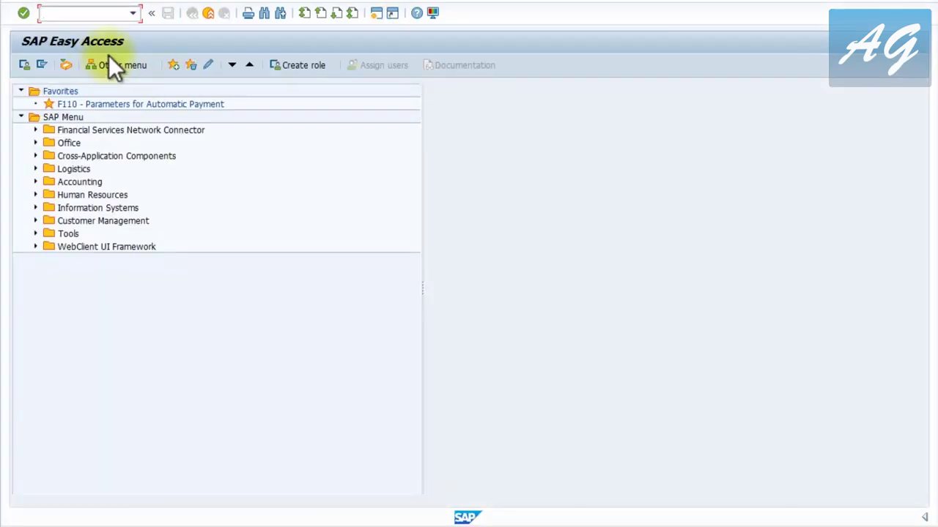
pyautogui.write('spro')
pyautogui.press('Return')
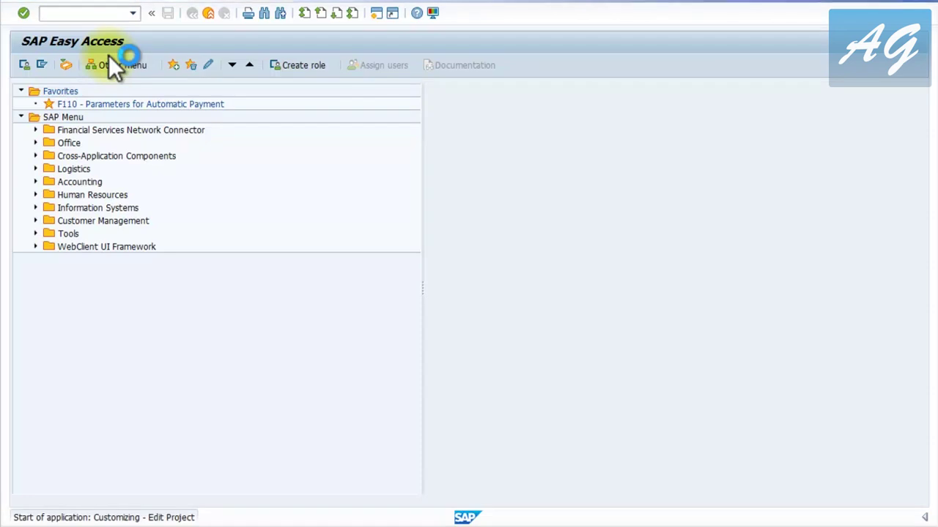
pyautogui.click(84, 68)
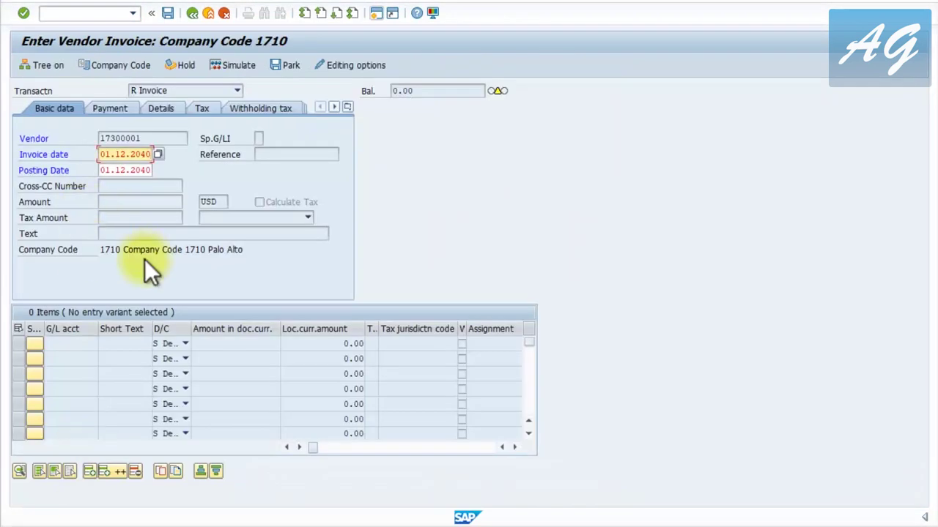
# Re-check the invoice's posting period error, then switch to the Display IMG window
pyautogui.click(145, 260)
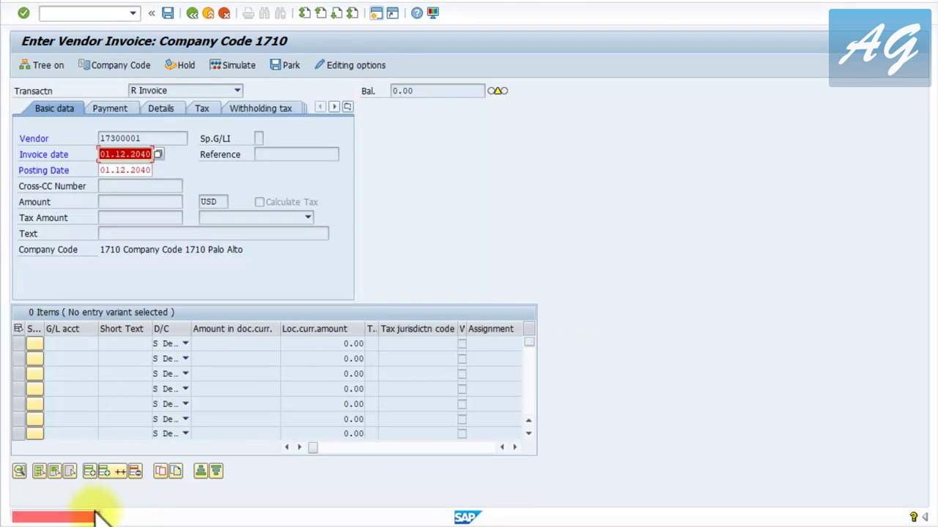
pyautogui.doubleClick(93, 514)
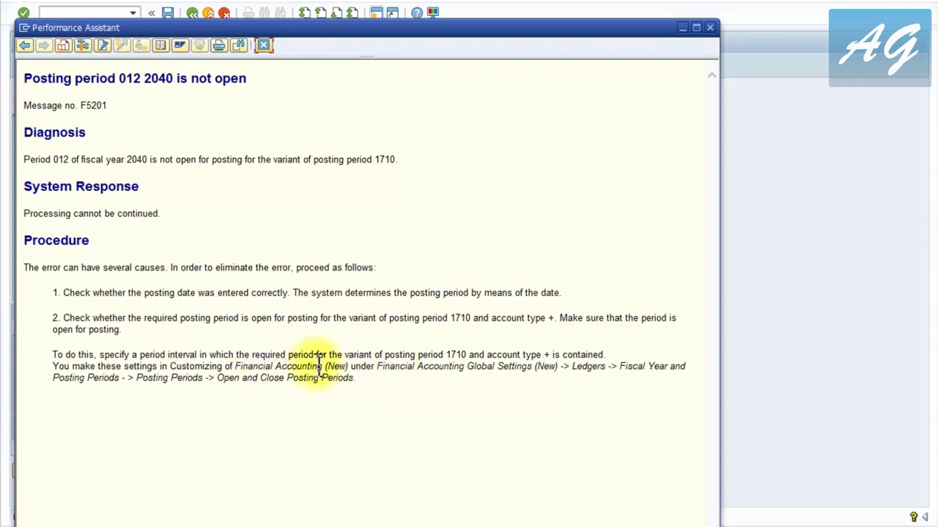
pyautogui.press('Escape')
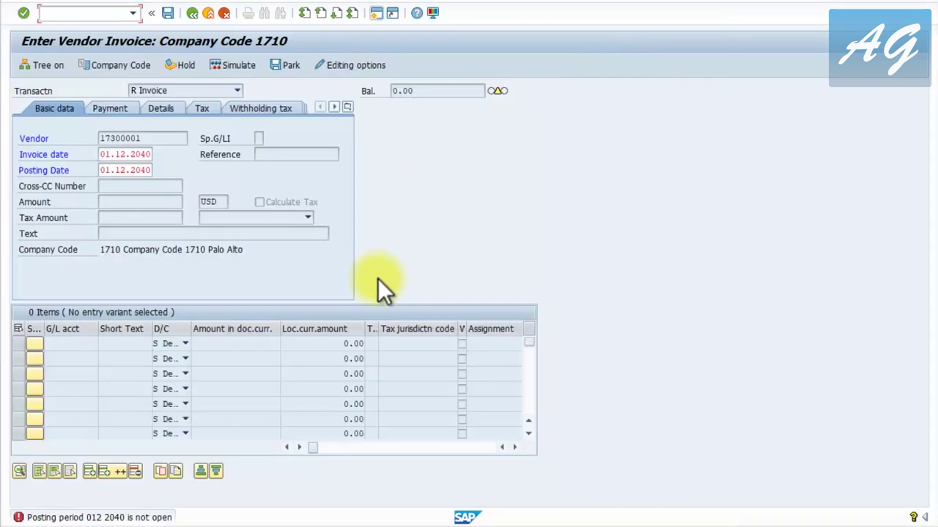
pyautogui.hotkey('alt', 'Tab')
pyautogui.hotkey('alt', 'Tab')
pyautogui.press('Tab')
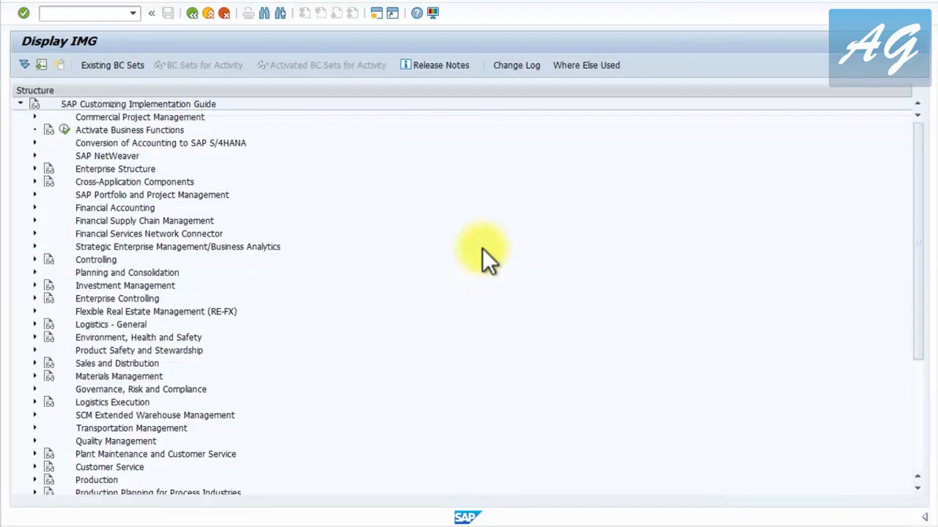
# Expand Financial Accounting > Global Settings > Ledgers > Fiscal Year and Posting Periods in the IMG
pyautogui.click(103, 207)
pyautogui.press('Right')
pyautogui.press('Down')
pyautogui.press('Right')
pyautogui.press('Down')
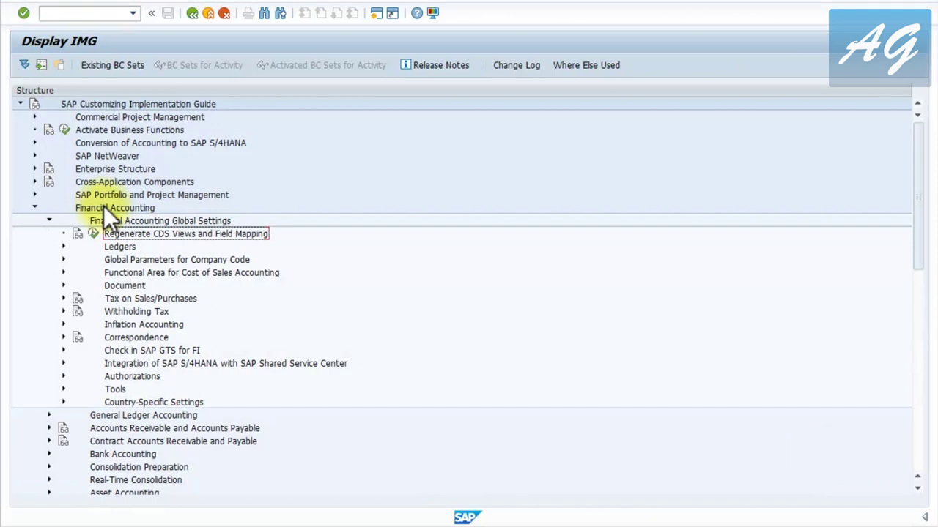
pyautogui.press('Down')
pyautogui.press('Right')
pyautogui.press('Down')
pyautogui.press('Down')
pyautogui.press('Down')
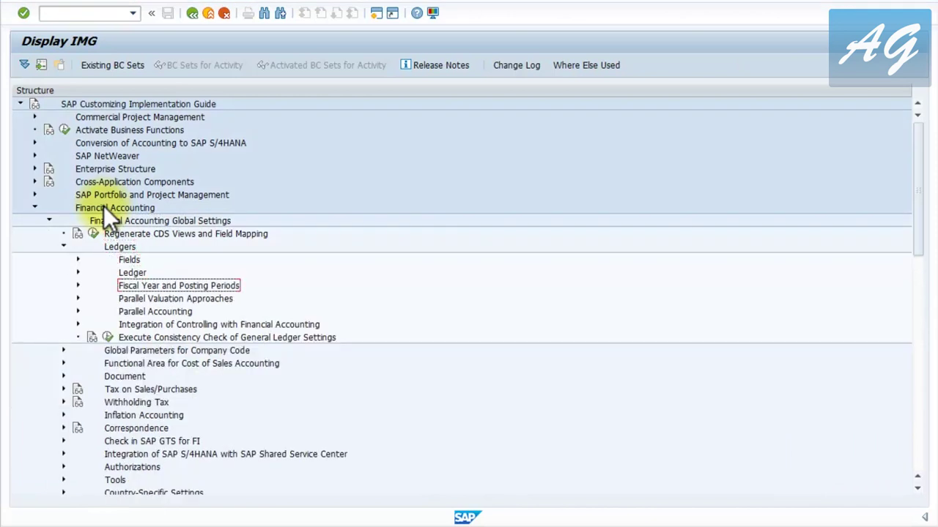
pyautogui.press('Right')
# Expand Posting Periods and execute Open and Close Posting Periods
pyautogui.press('Down')
pyautogui.press('Down')
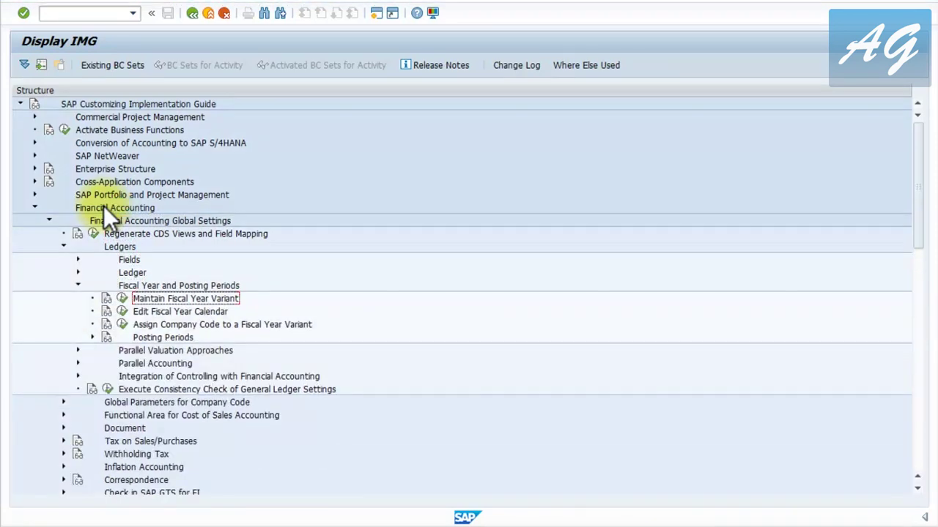
pyautogui.press('Down')
pyautogui.press('Down')
pyautogui.press('Right')
pyautogui.press('Down')
pyautogui.press('Down')
pyautogui.press('Down')
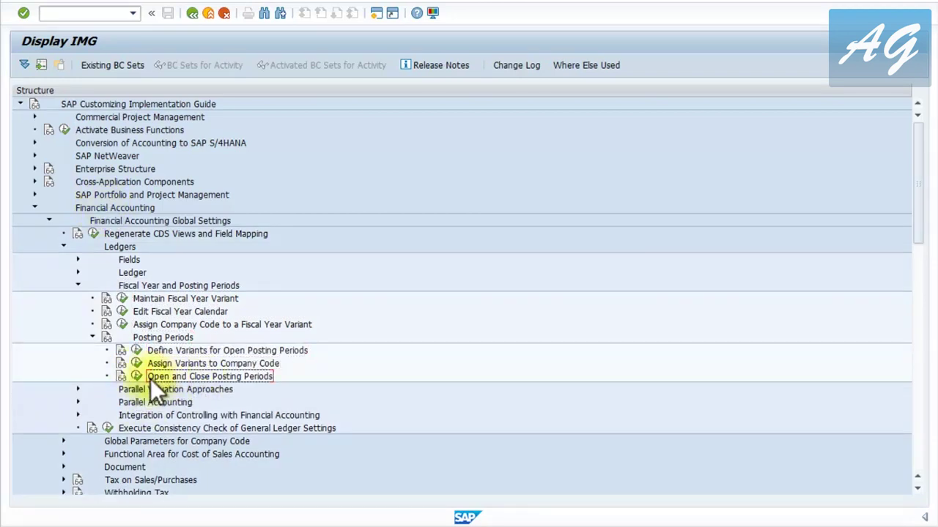
pyautogui.click(140, 376)
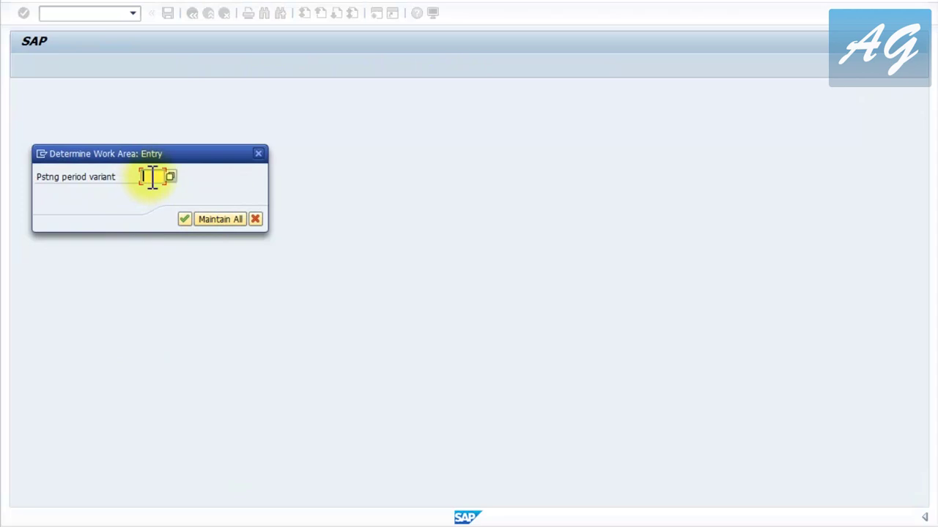
# Enter posting period variant 1710 in the Determine Work Area dialog to show its intervals
pyautogui.press('F1')
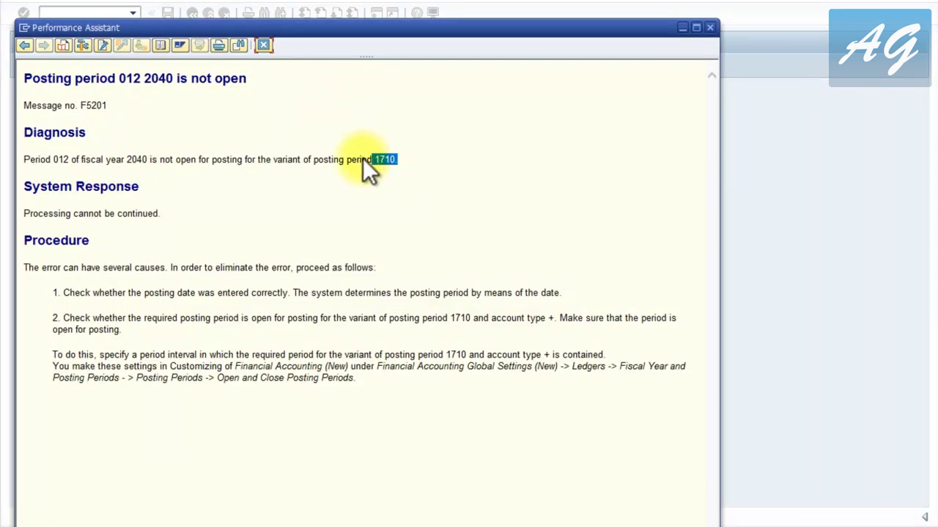
pyautogui.press('Escape')
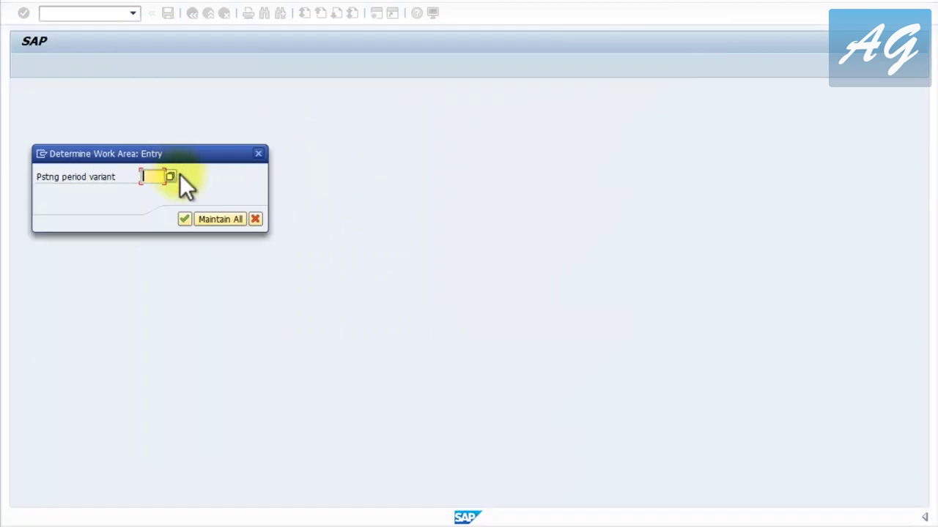
pyautogui.write('1710')
pyautogui.press('Return')
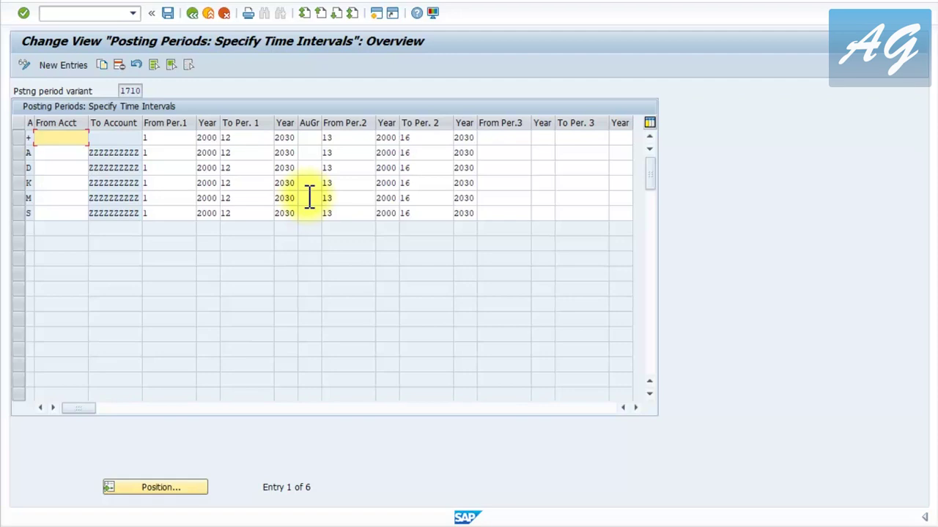
pyautogui.press('Return')
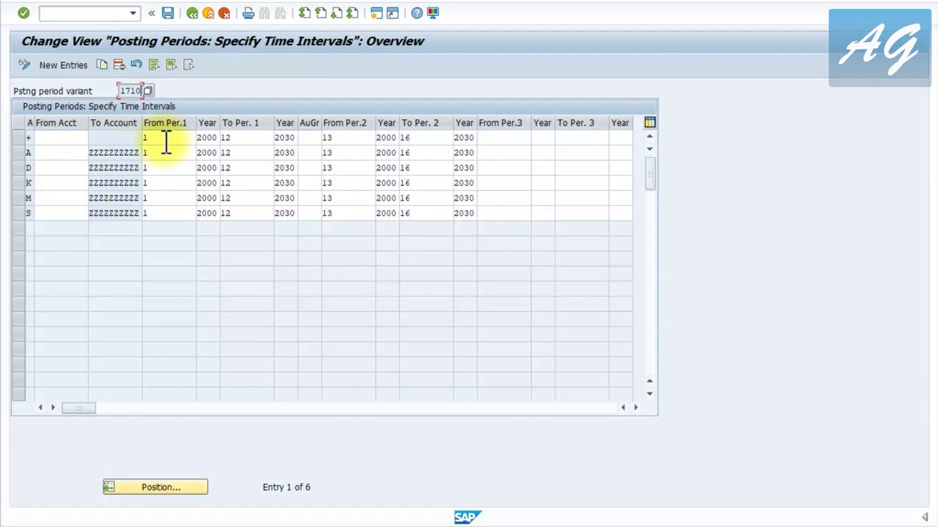
pyautogui.click(143, 139)
pyautogui.doubleClick(218, 139)
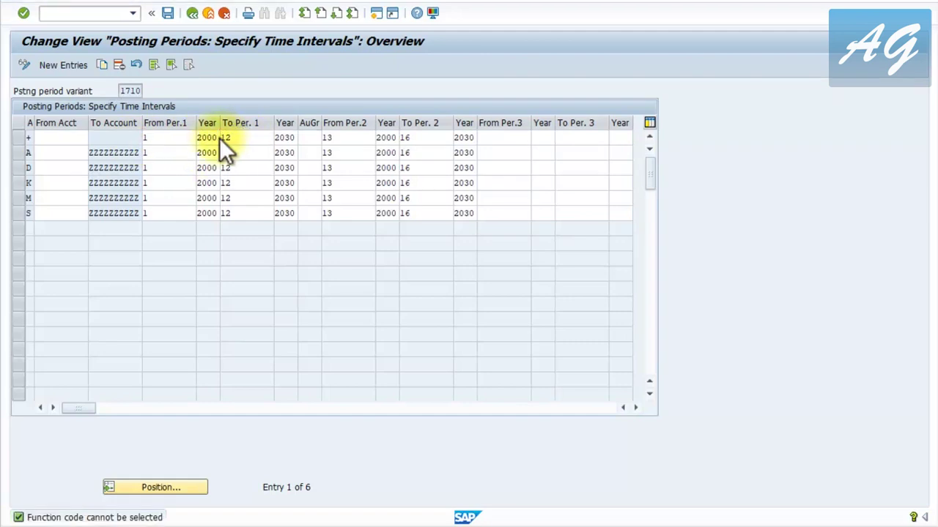
pyautogui.doubleClick(222, 138)
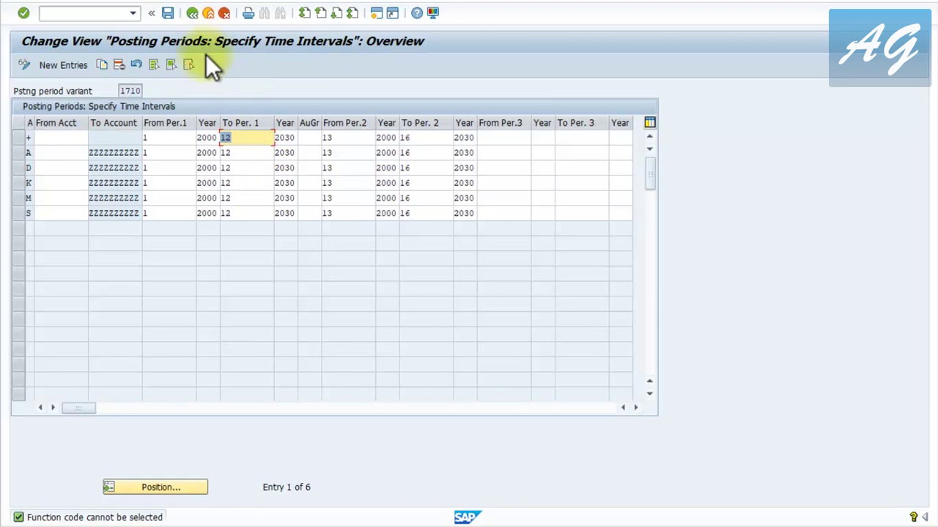
# Run Assign Variants to Company Code and confirm company code 1710 uses variant 1710
pyautogui.click(192, 12)
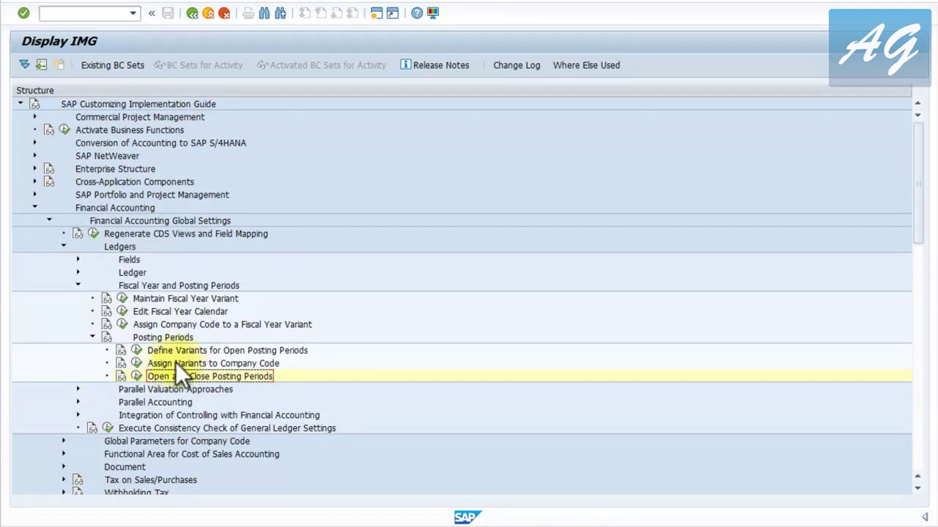
pyautogui.click(137, 364)
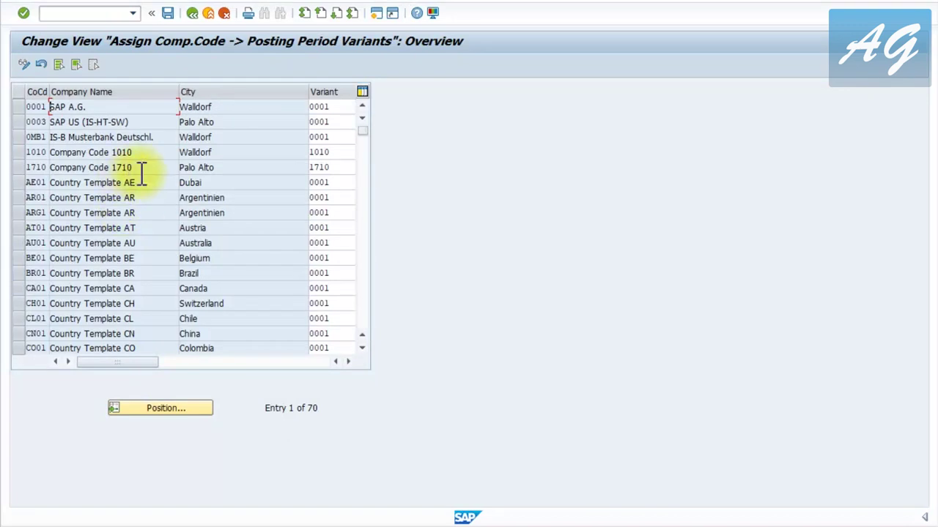
pyautogui.moveTo(146, 169); pyautogui.dragTo(40, 167)
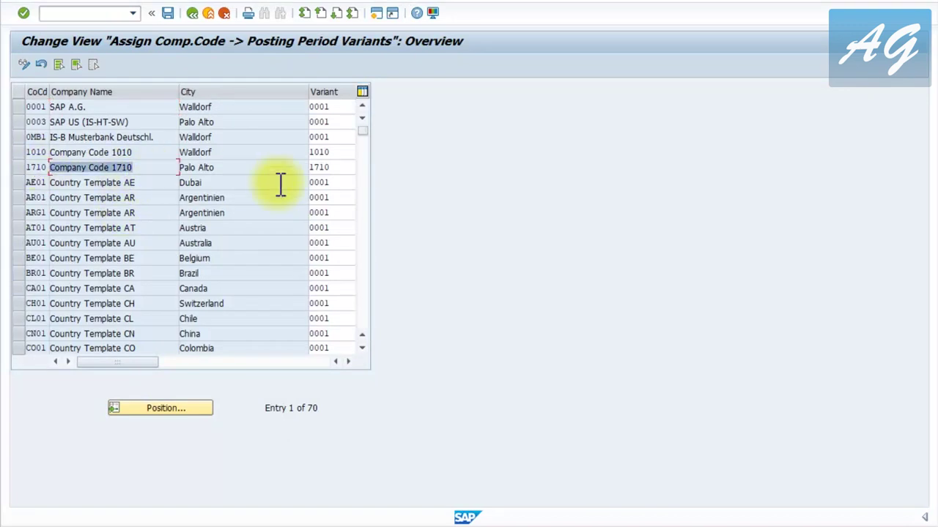
pyautogui.moveTo(342, 167); pyautogui.dragTo(278, 167)
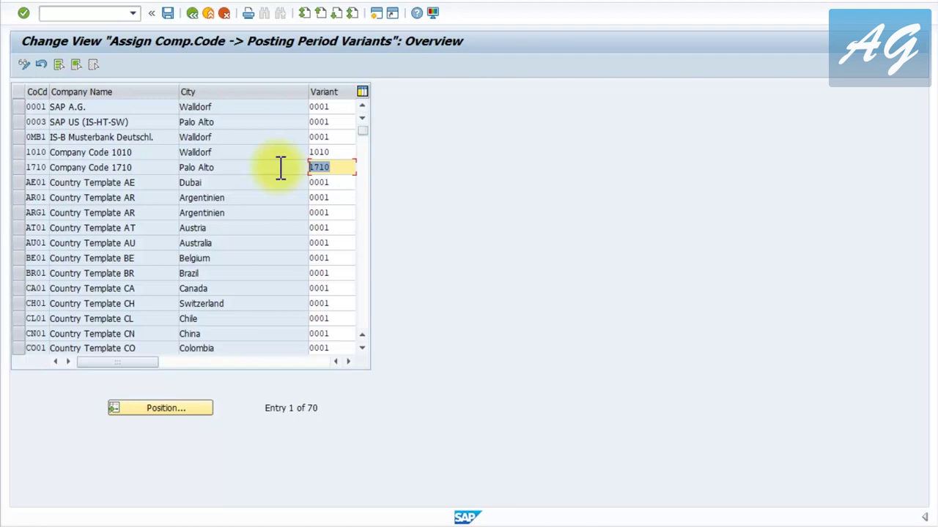
pyautogui.hscroll(1, 280, 168)
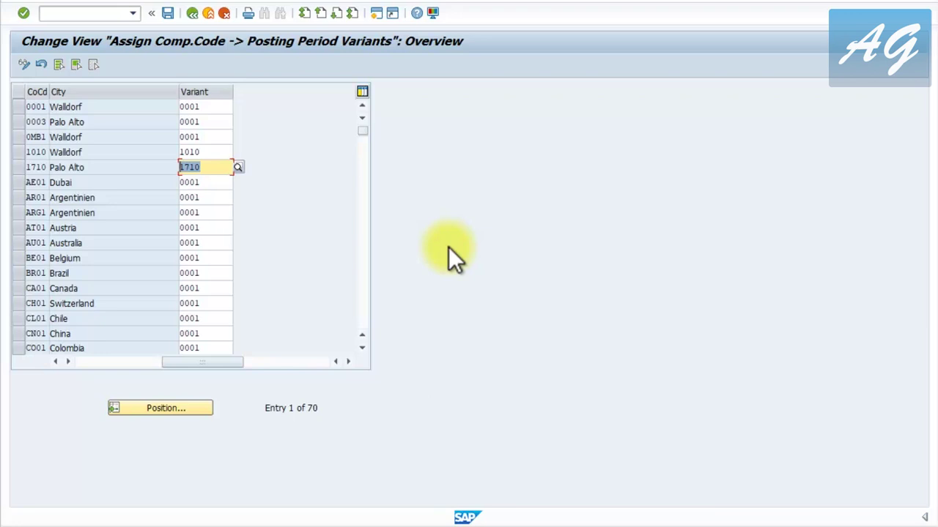
# Return to the MIRO invoice and redisplay allowed periods 04 2018, 03 2018 and 12 2017
pyautogui.hotkey('alt', 'Tab')
pyautogui.press('Tab')
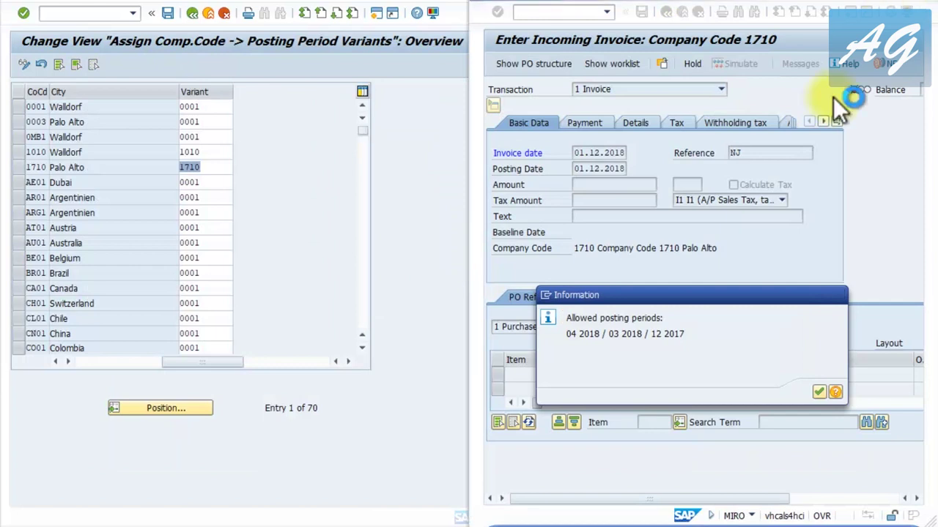
pyautogui.press('Return')
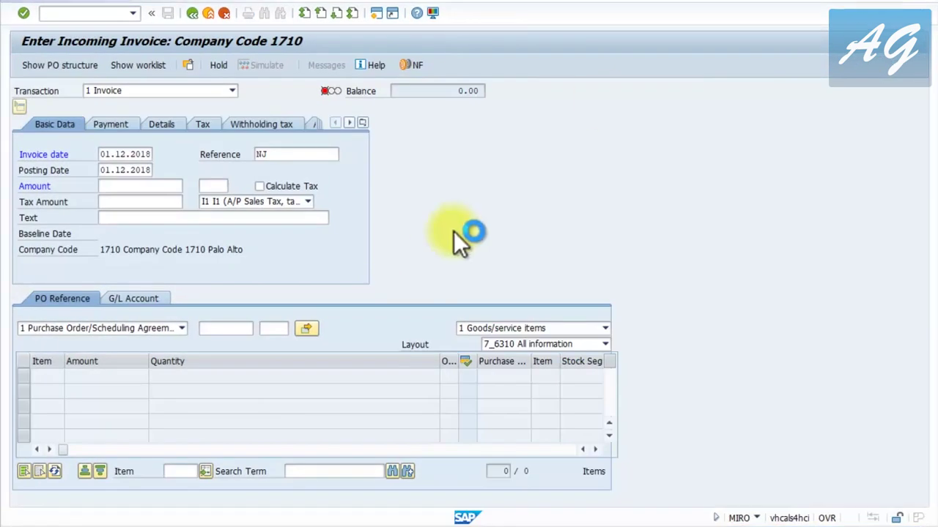
pyautogui.press('Return')
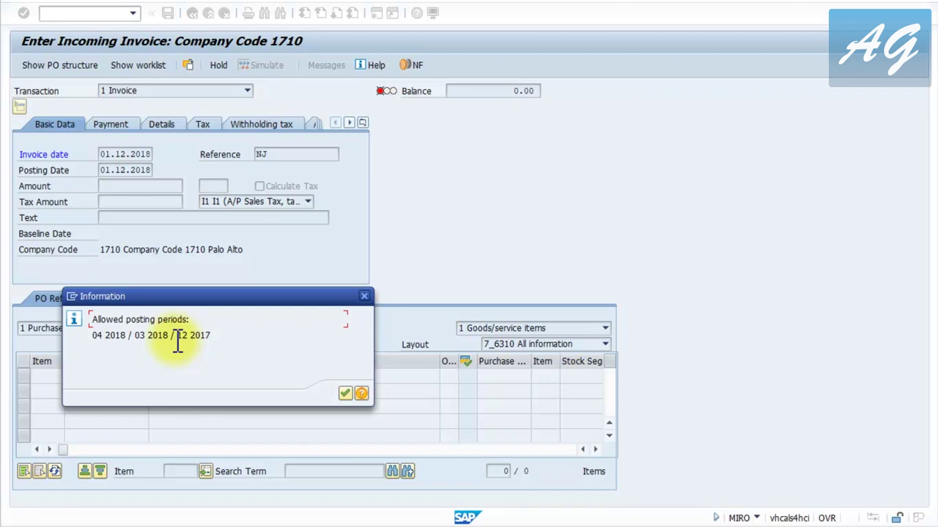
pyautogui.moveTo(127, 336); pyautogui.dragTo(80, 342)
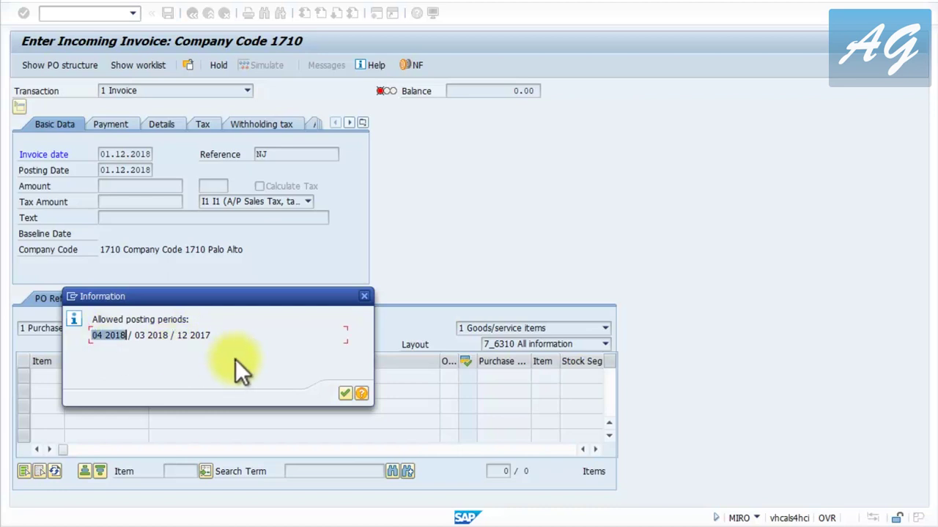
pyautogui.click(364, 397)
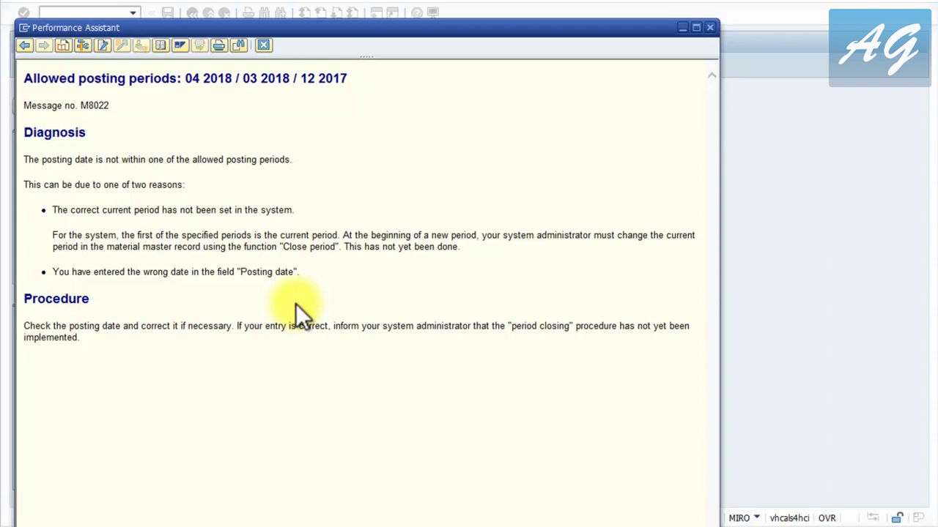
pyautogui.click(711, 30)
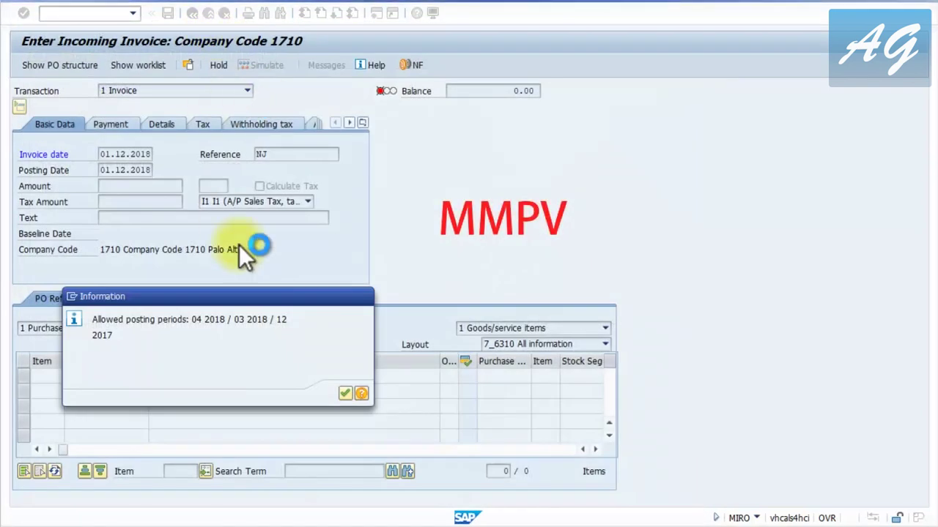
# Dismiss the allowed periods message and launch MMPV with /ommpv
pyautogui.press('Return')
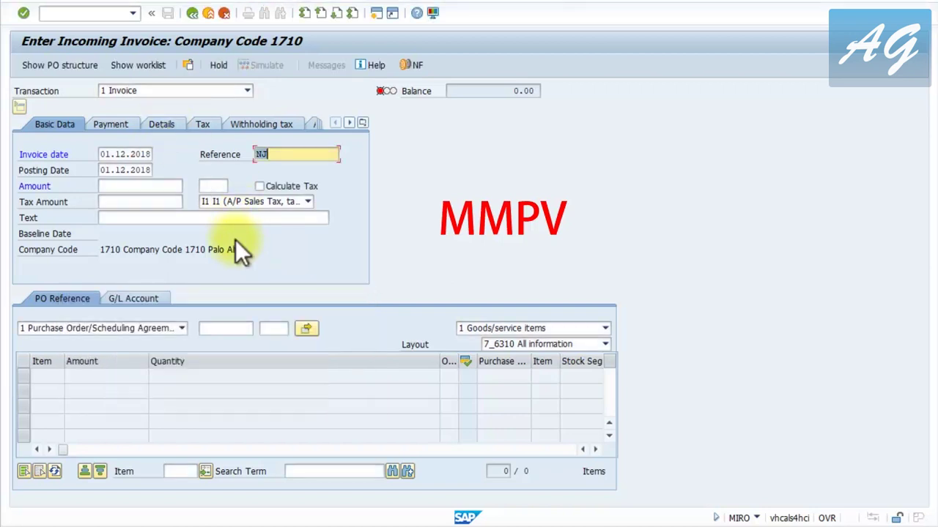
pyautogui.click(77, 13)
pyautogui.write('/o')
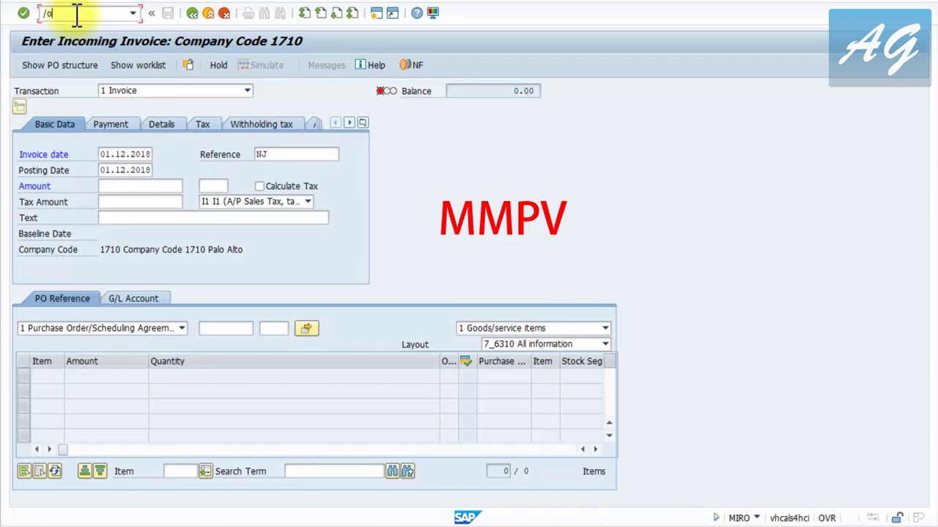
pyautogui.write('mmpv')
pyautogui.press('Return')
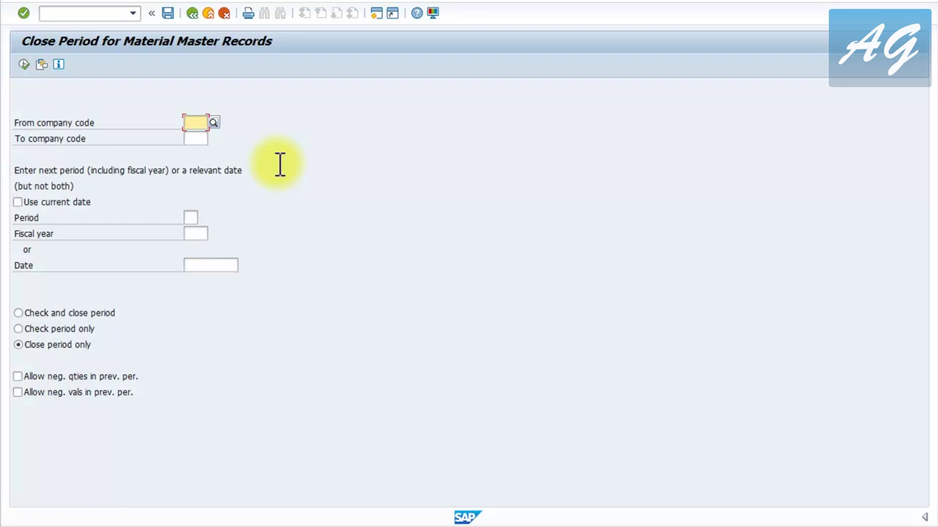
# Execute MMPV check and close for company code 1710, period 05, fiscal year 2018
pyautogui.write('1719')
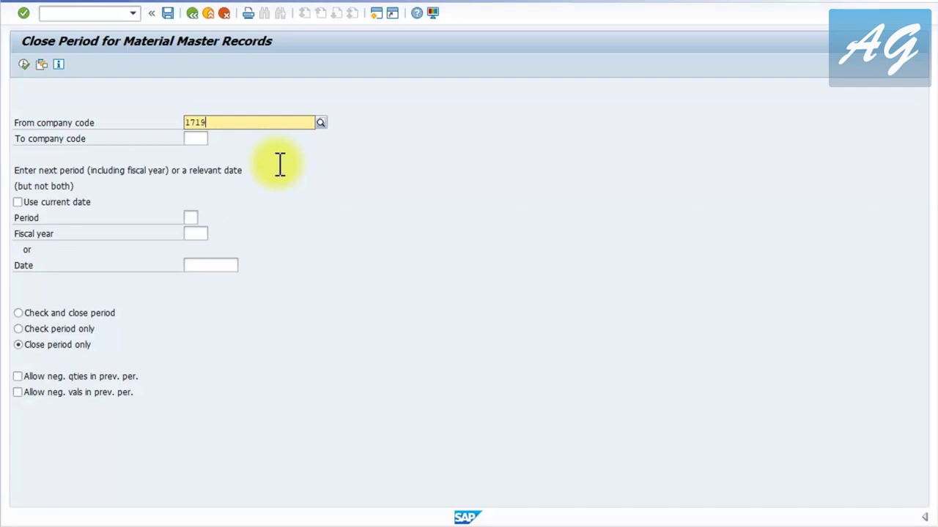
pyautogui.press('BackSpace')
pyautogui.write('0')
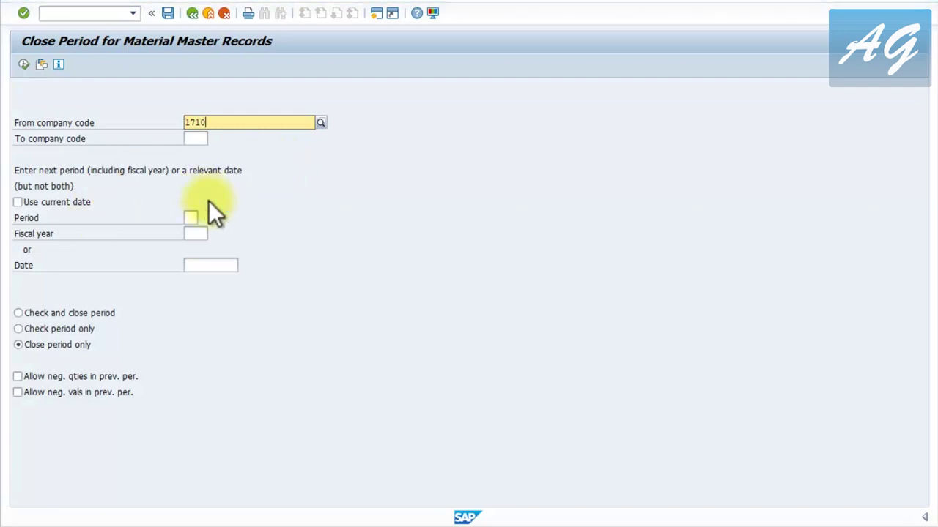
pyautogui.click(205, 141)
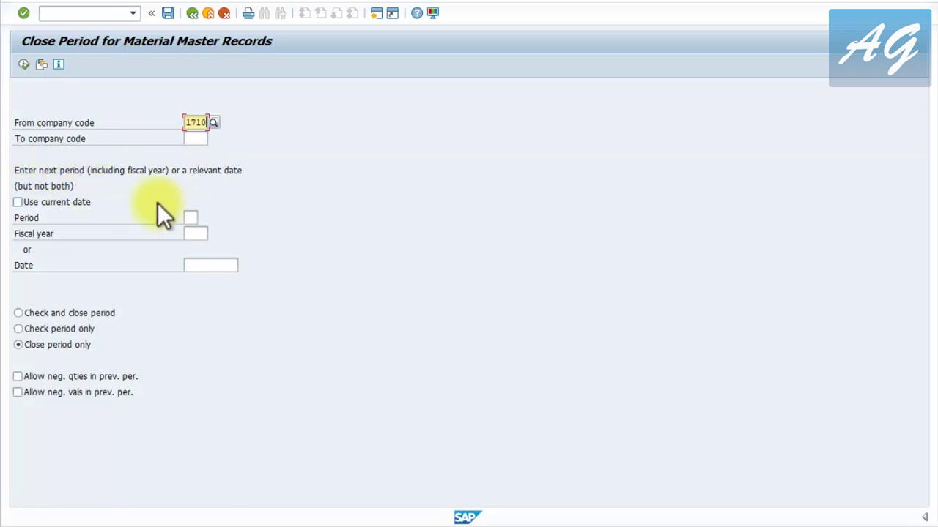
pyautogui.click(190, 216)
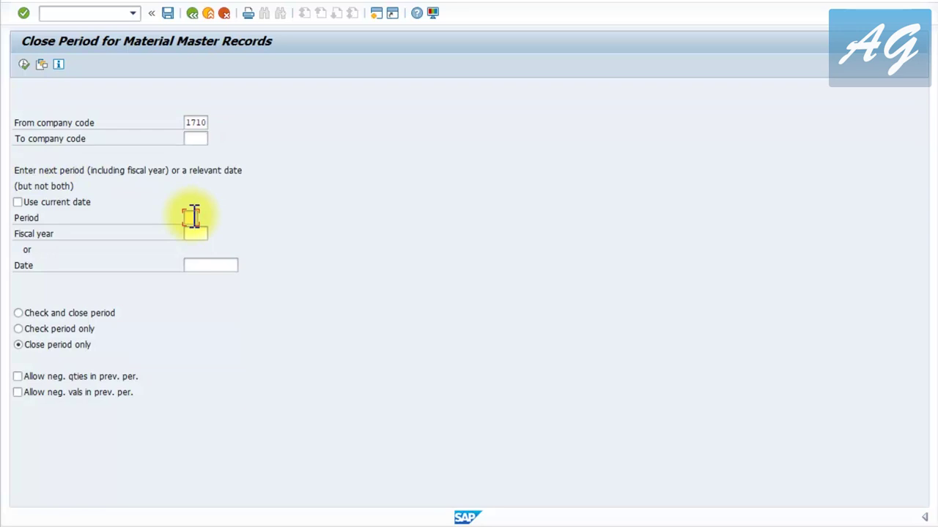
pyautogui.write('05')
pyautogui.write('2018')
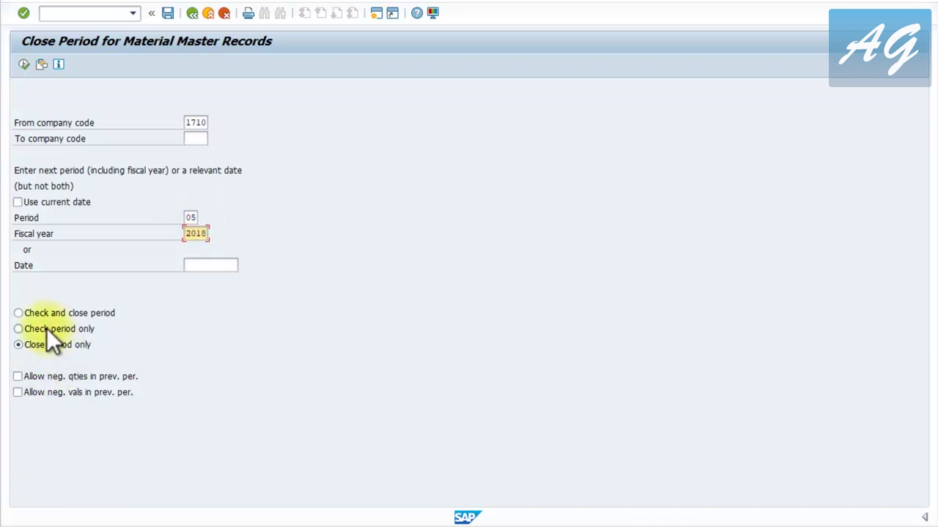
pyautogui.click(30, 315)
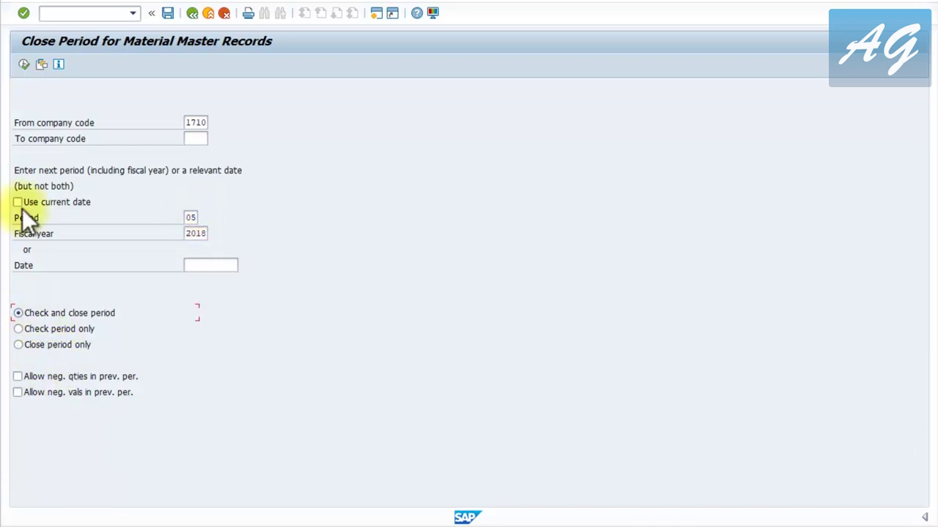
pyautogui.click(21, 65)
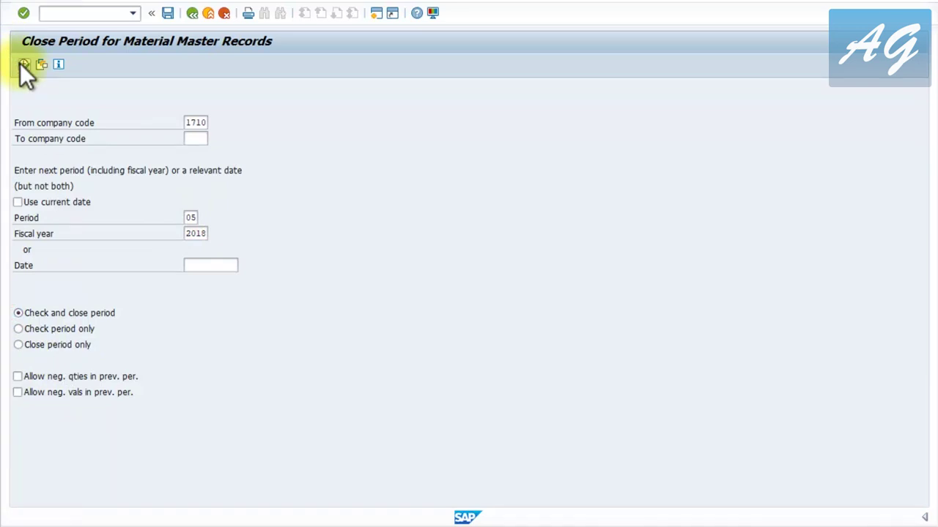